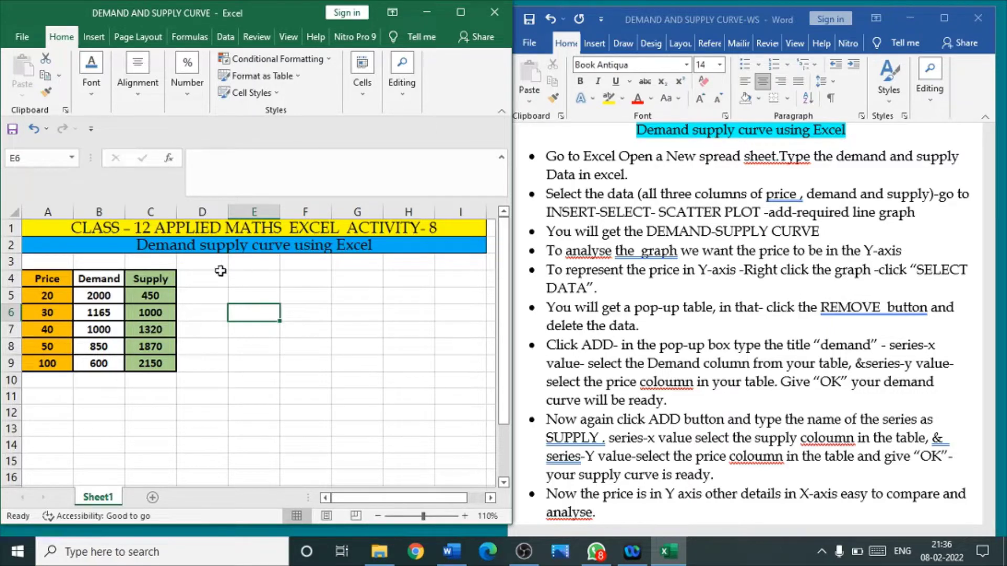
Insert a hyphen before 'supply' in the A2 subtitle so it reads 'Demand -supply curve using Excel'.
{"action": "left_click", "coordinate": [201, 245]}
{"action": "double_click", "coordinate": [201, 245]}
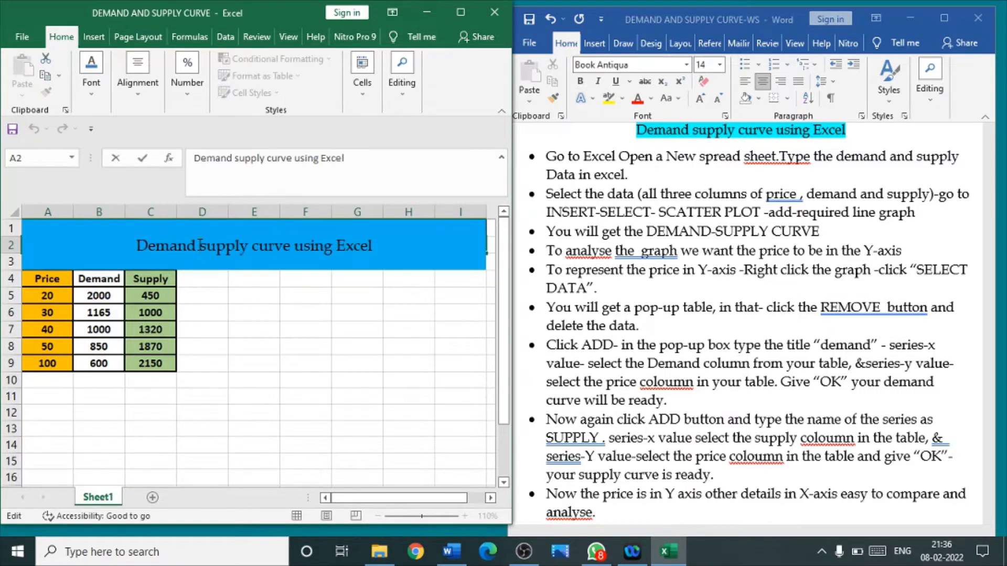
{"action": "type", "text": "-"}
{"action": "left_click", "coordinate": [263, 324]}
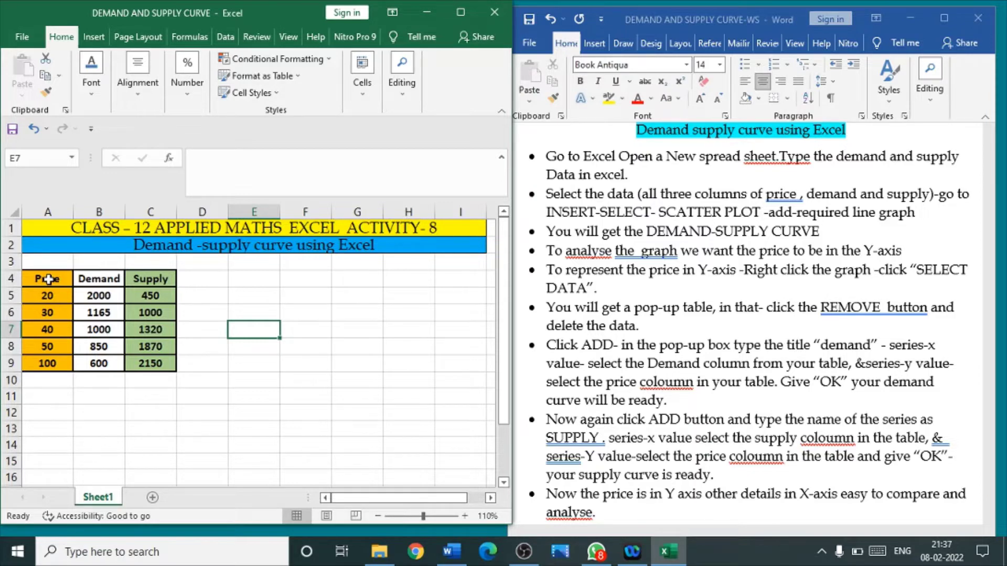
Insert a Scatter with Smooth Lines and Markers chart from the Price, Demand and Supply table A4:C9.
{"action": "left_click_drag", "start_coordinate": [48, 279], "coordinate": [139, 359]}
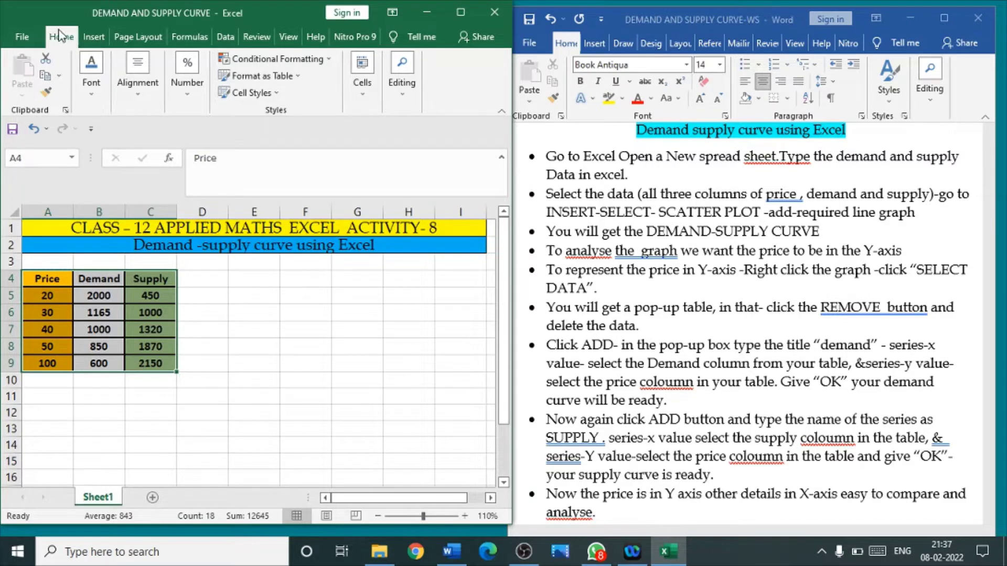
{"action": "left_click", "coordinate": [93, 37]}
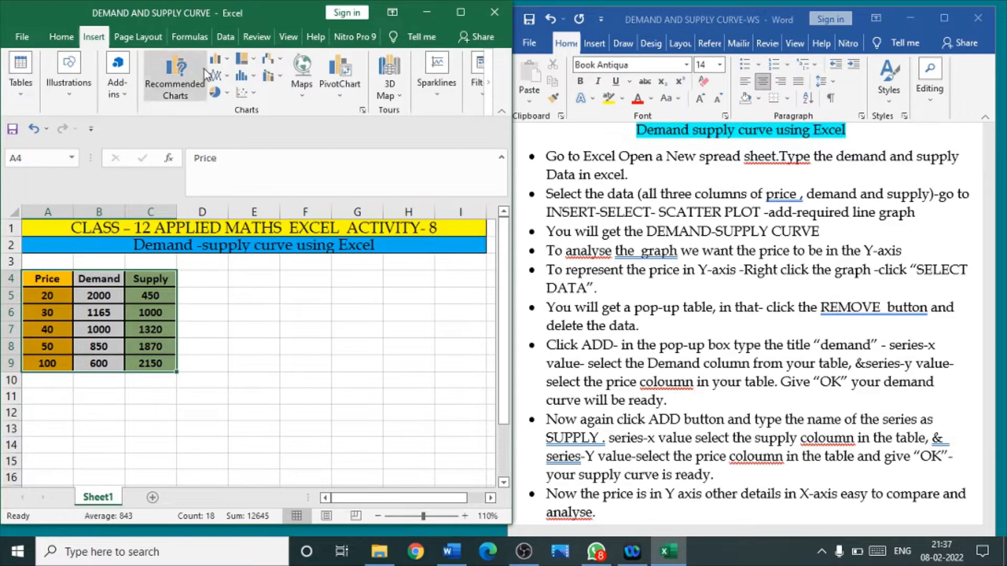
{"action": "left_click", "coordinate": [247, 92]}
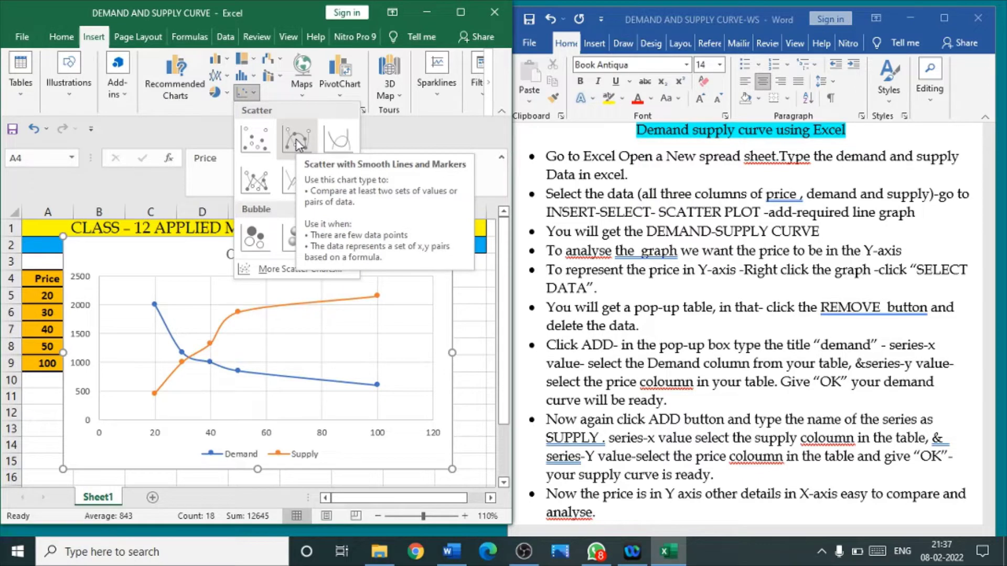
{"action": "left_click", "coordinate": [297, 142]}
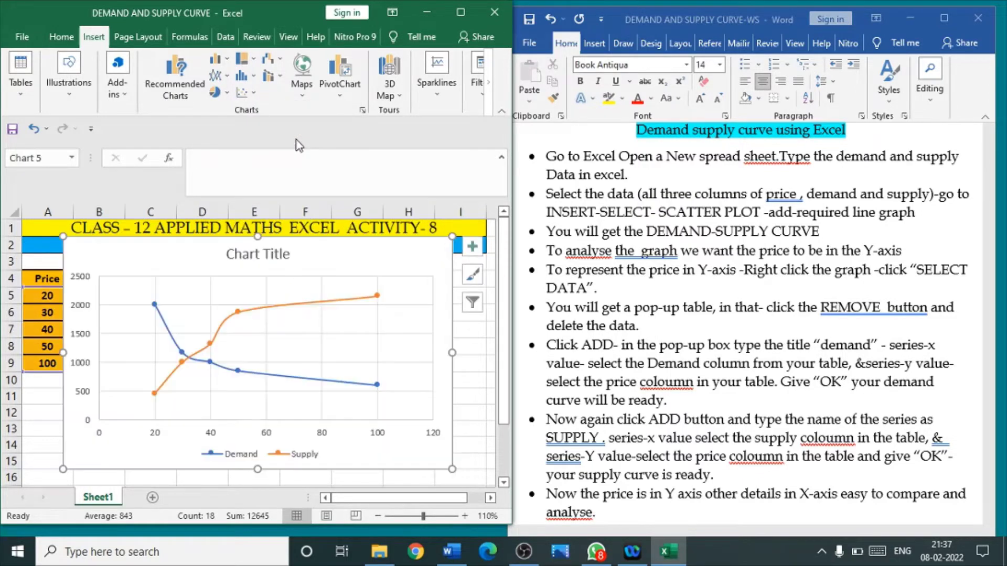
Drag the chart to the right so it no longer covers the Price column.
{"action": "left_click_drag", "start_coordinate": [192, 251], "coordinate": [220, 250]}
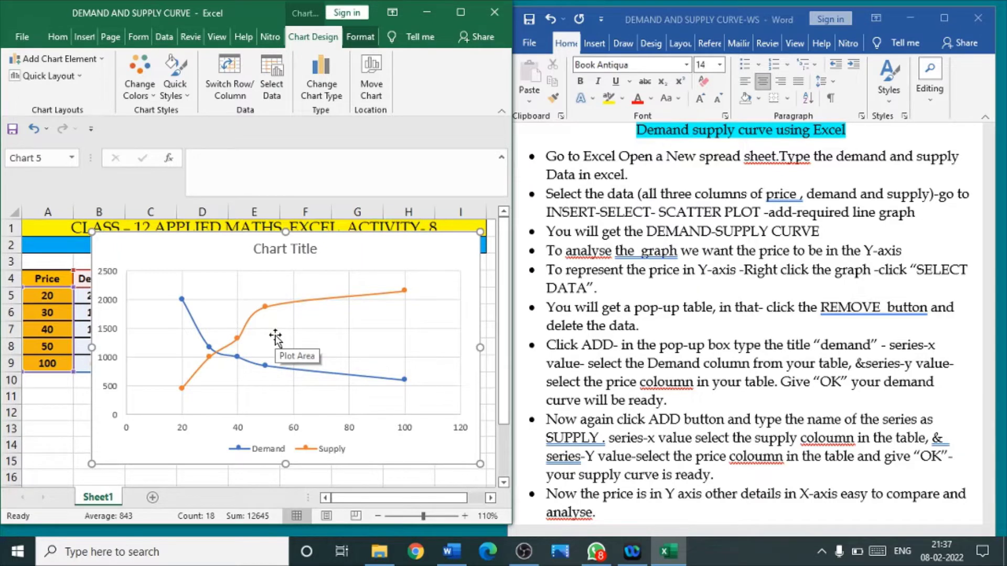
Remove the Demand and Supply series from the chart in Select Data Source.
{"action": "right_click", "coordinate": [319, 282]}
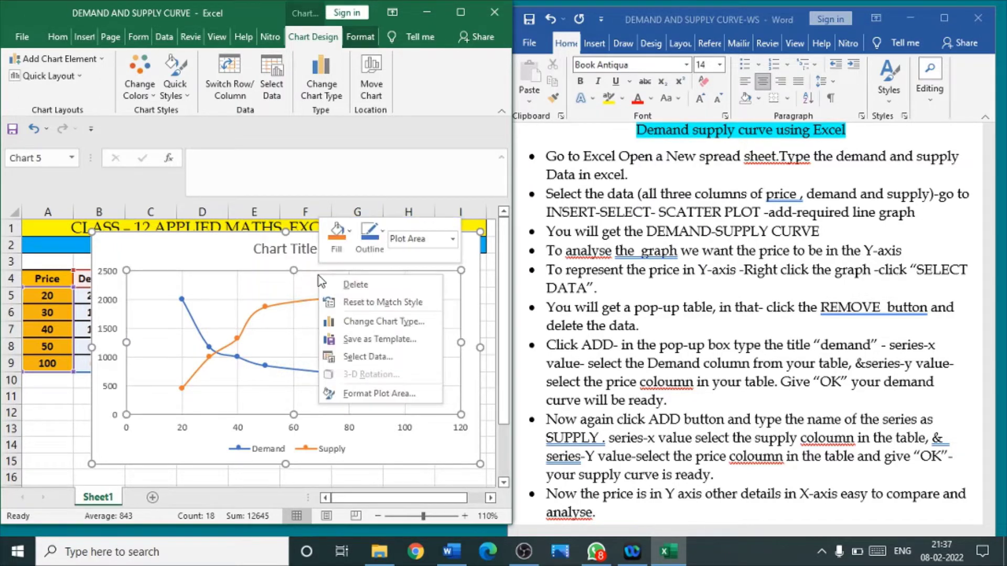
{"action": "left_click", "coordinate": [369, 360]}
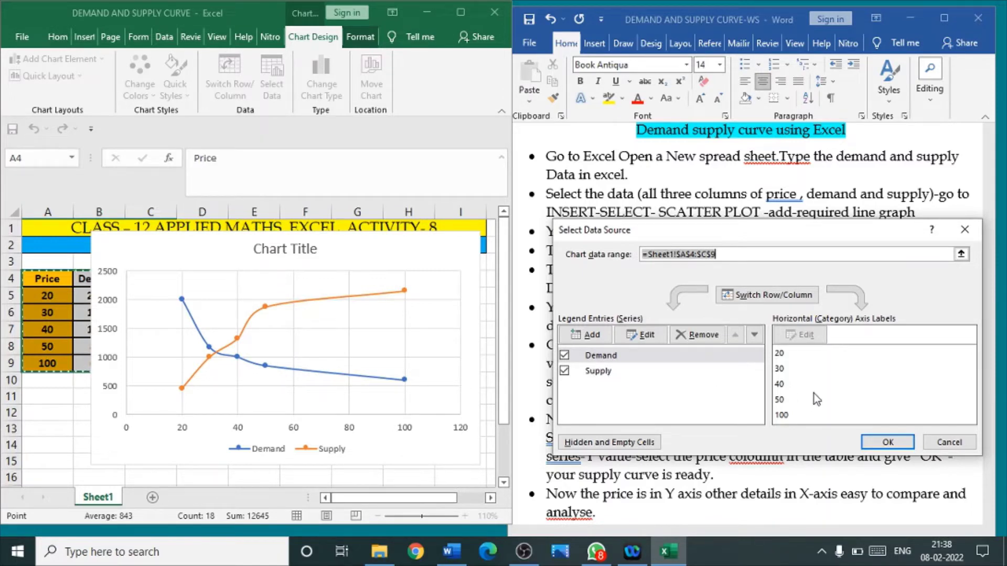
{"action": "left_click", "coordinate": [699, 339]}
{"action": "left_click", "coordinate": [698, 336]}
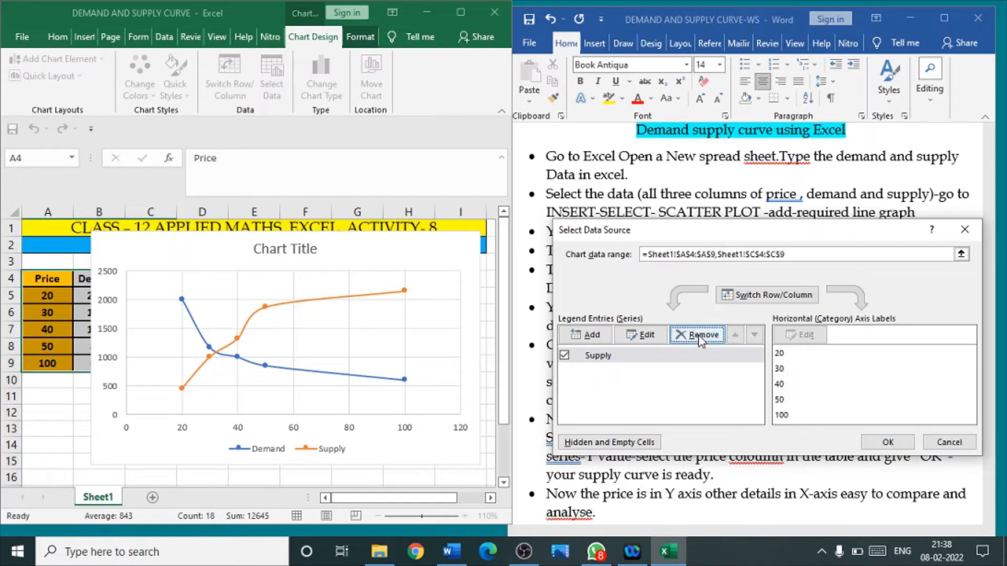
{"action": "left_click", "coordinate": [698, 336]}
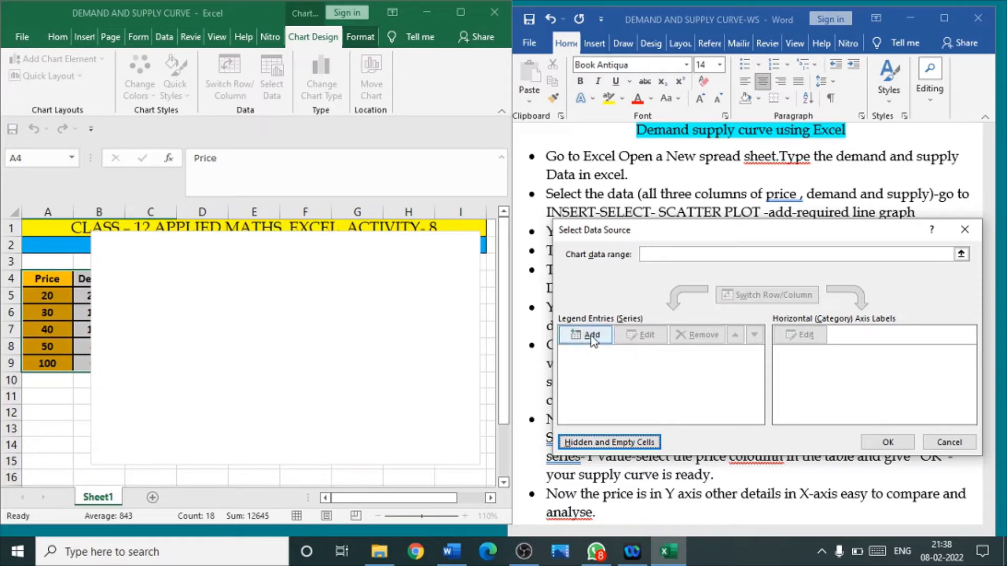
Start a new series named from the Demand heading in B4, and maximize the Excel window.
{"action": "left_click", "coordinate": [589, 335]}
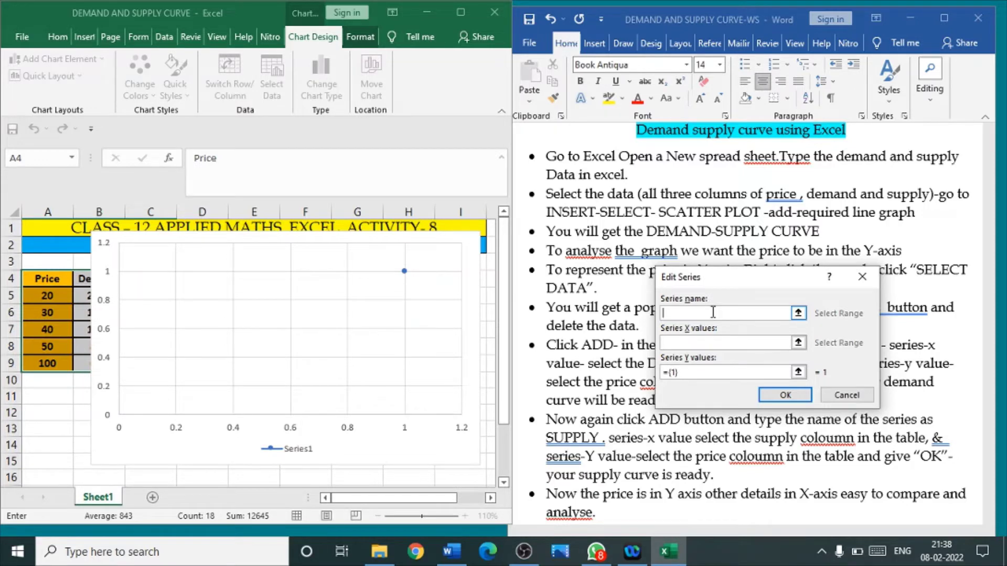
{"action": "left_click", "coordinate": [84, 279]}
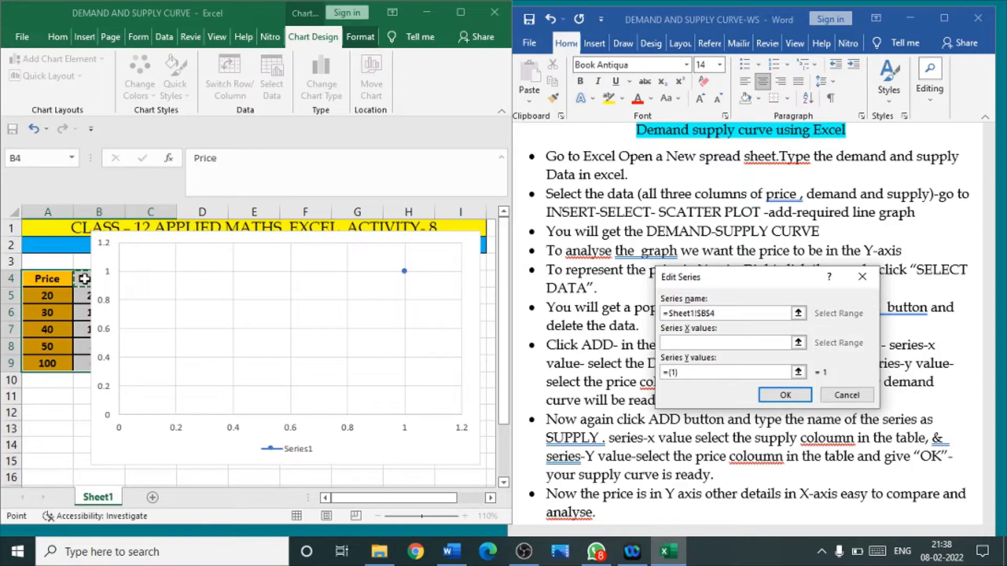
{"action": "left_click", "coordinate": [459, 11]}
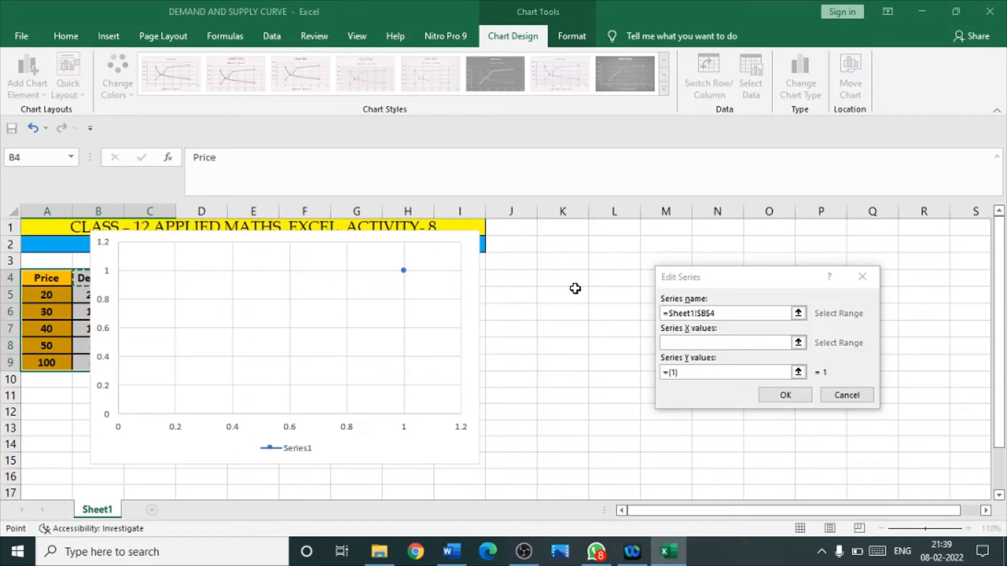
Discard the new series, close Select Data Source, and move the plot area and chart to uncover the table.
{"action": "left_click", "coordinate": [843, 398]}
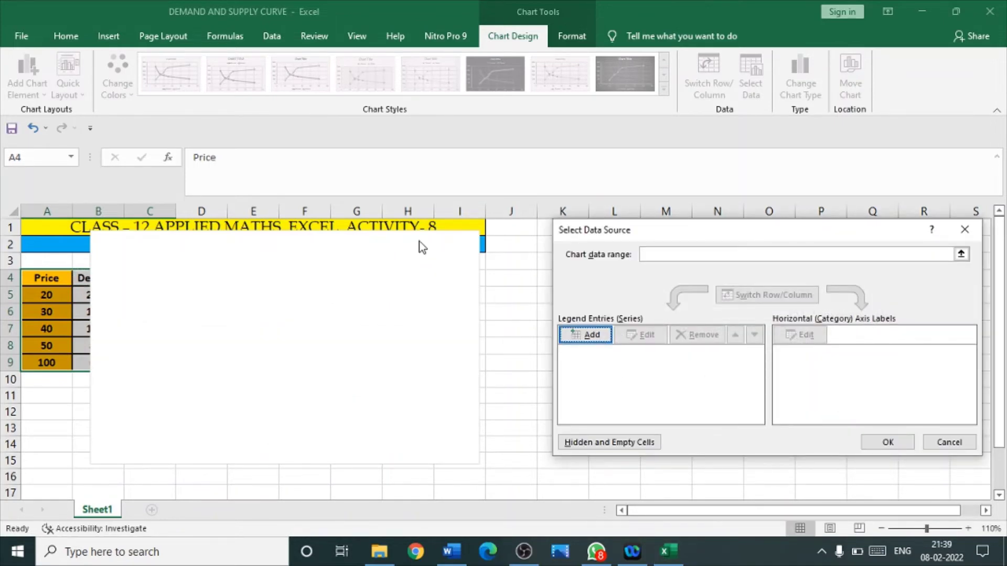
{"action": "left_click", "coordinate": [964, 230]}
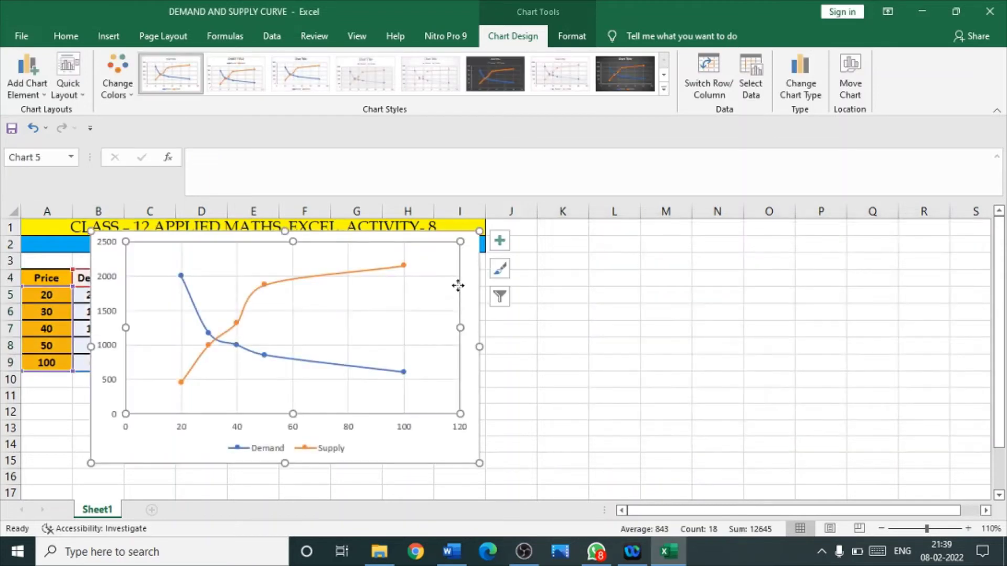
{"action": "left_click_drag", "start_coordinate": [449, 259], "coordinate": [467, 283]}
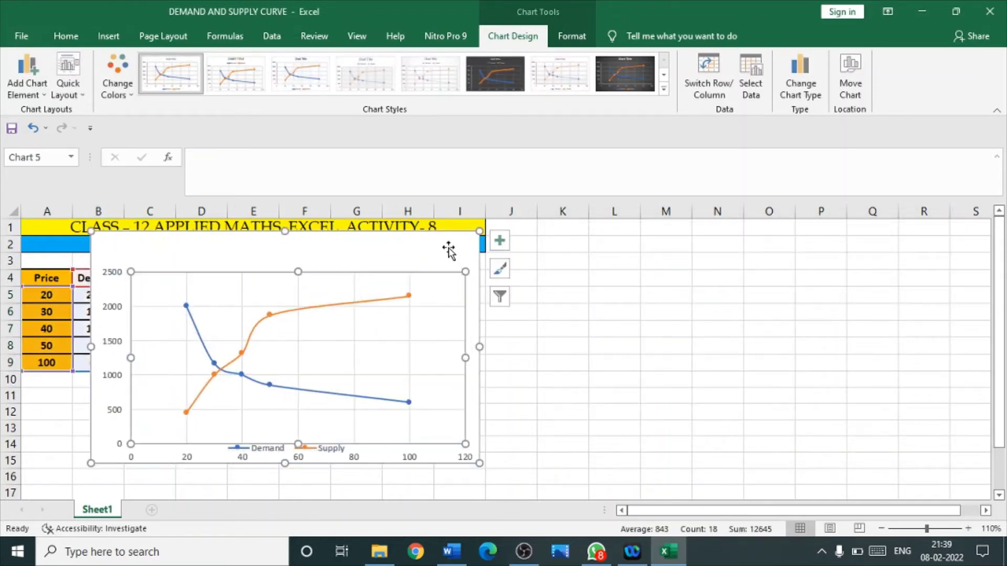
{"action": "left_click_drag", "start_coordinate": [448, 249], "coordinate": [548, 275]}
Reopen Select Data Source and remove the Demand and Supply series again.
{"action": "right_click", "coordinate": [386, 354]}
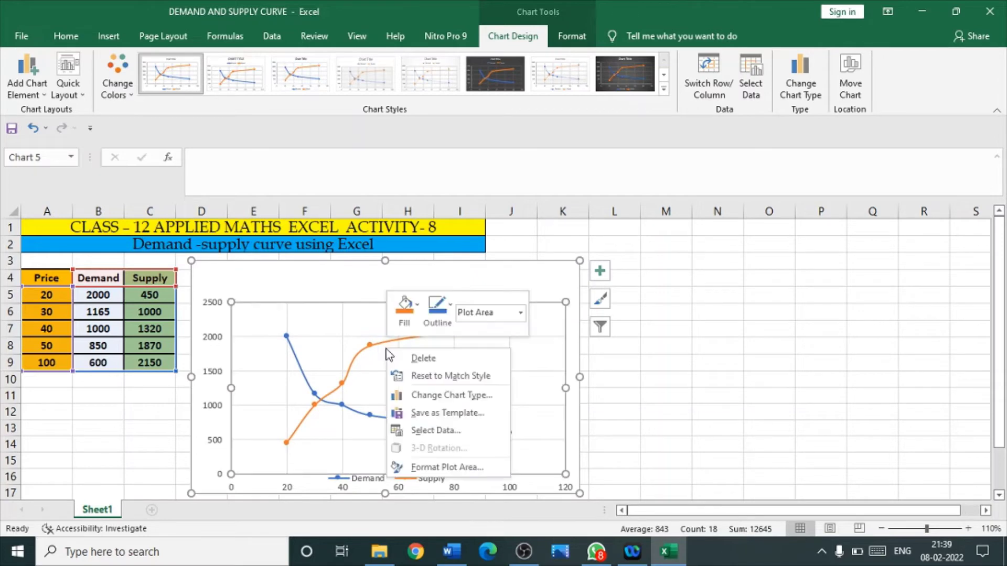
{"action": "left_click", "coordinate": [451, 429]}
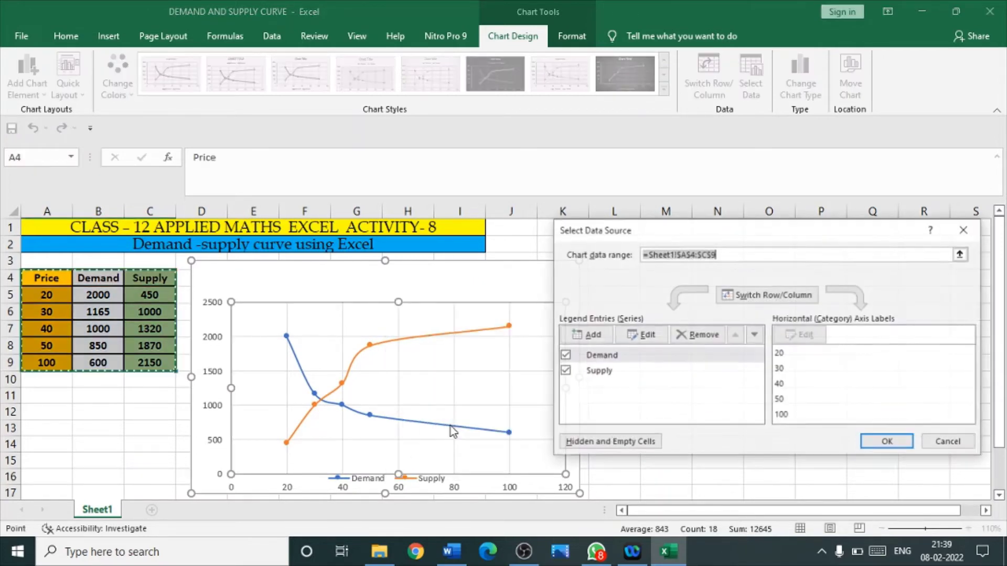
{"action": "left_click", "coordinate": [599, 359]}
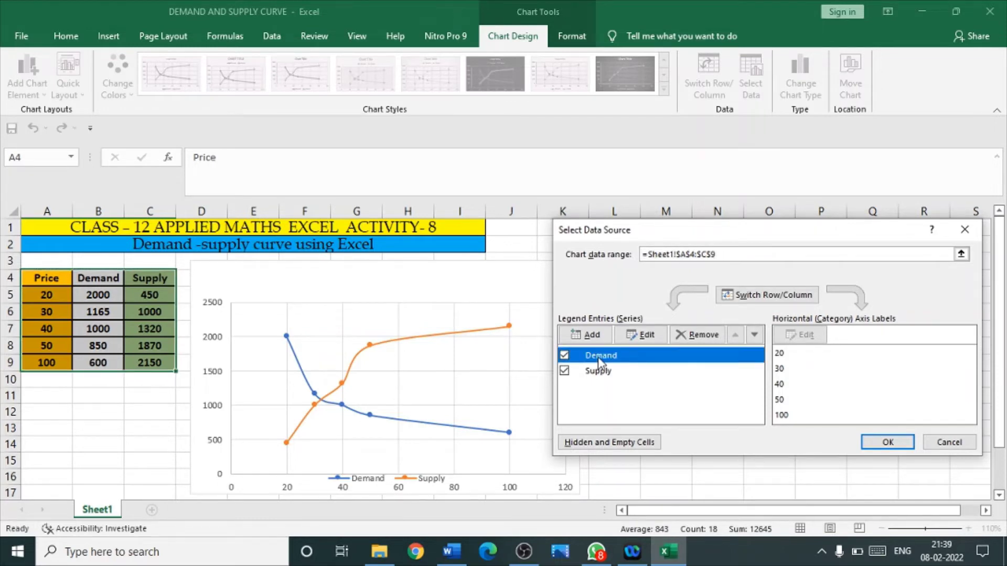
{"action": "left_click", "coordinate": [698, 335]}
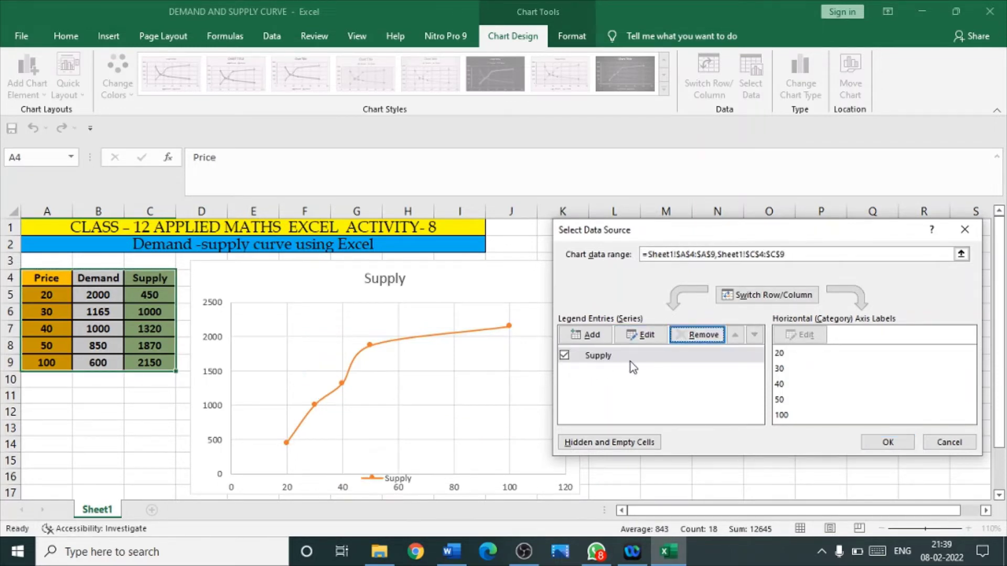
{"action": "left_click", "coordinate": [633, 362]}
{"action": "left_click", "coordinate": [702, 334]}
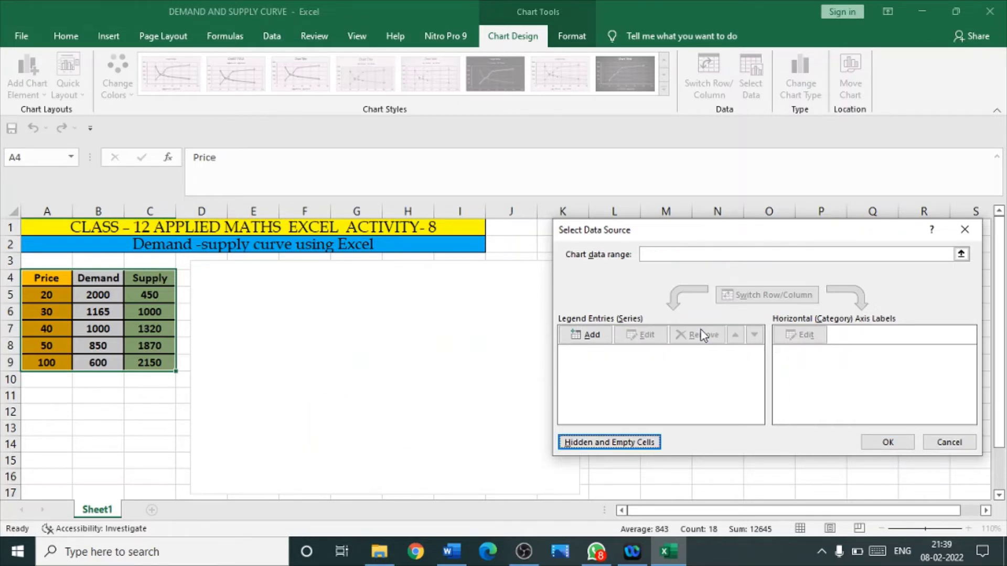
Add a Demand series named from B4, with X values B5:B9 and Y values A5:A9.
{"action": "left_click", "coordinate": [594, 336]}
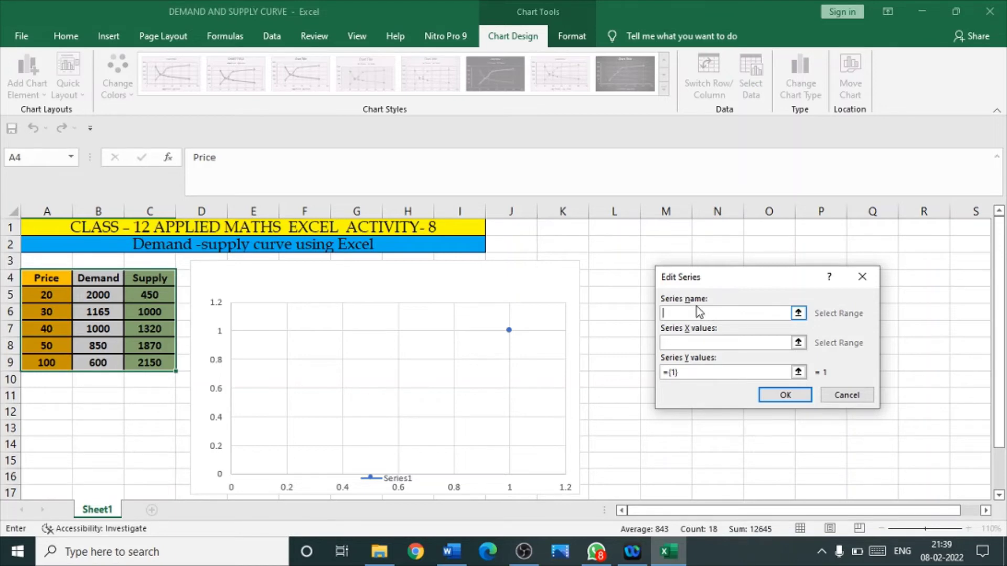
{"action": "left_click", "coordinate": [95, 279]}
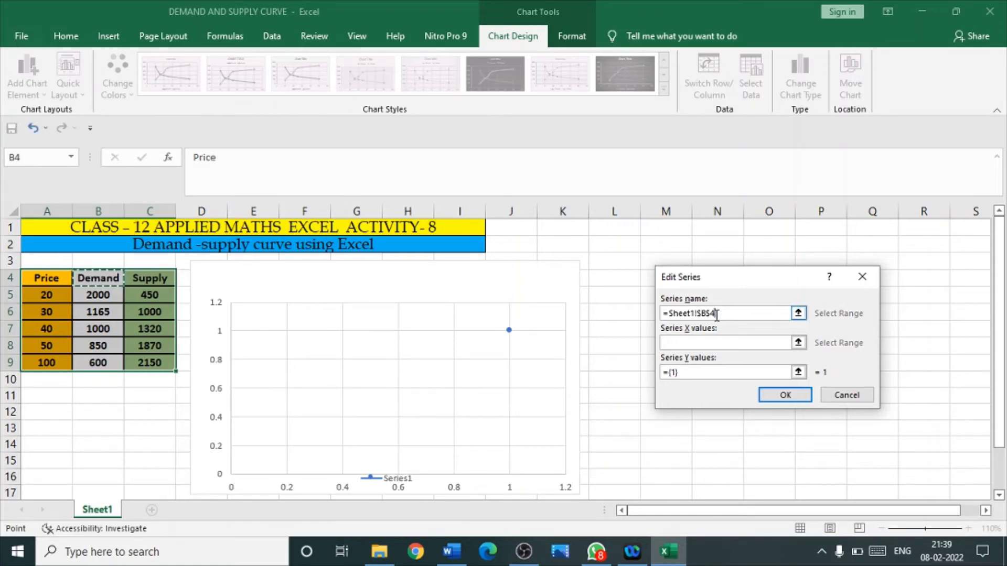
{"action": "left_click", "coordinate": [686, 342]}
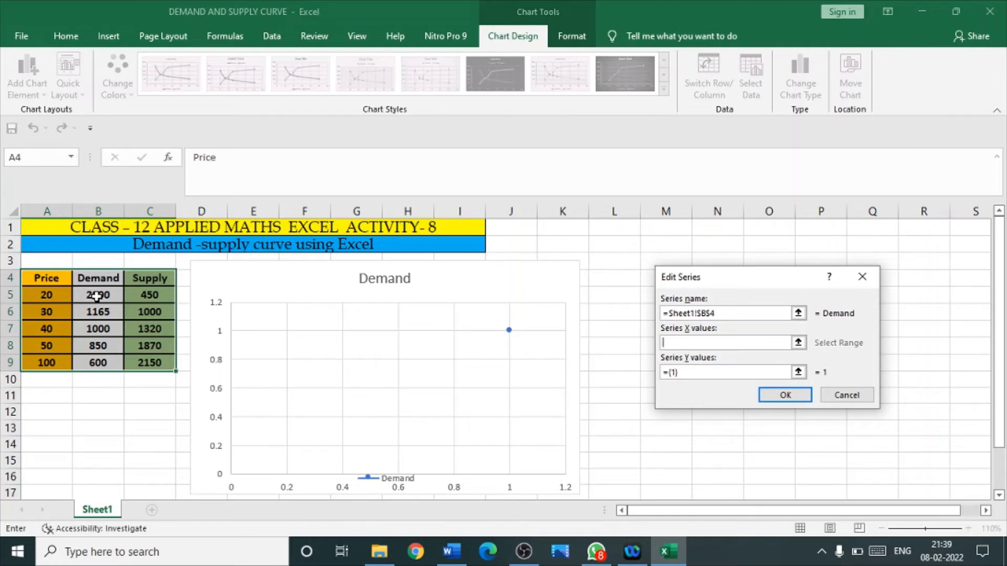
{"action": "left_click_drag", "start_coordinate": [97, 296], "coordinate": [103, 357]}
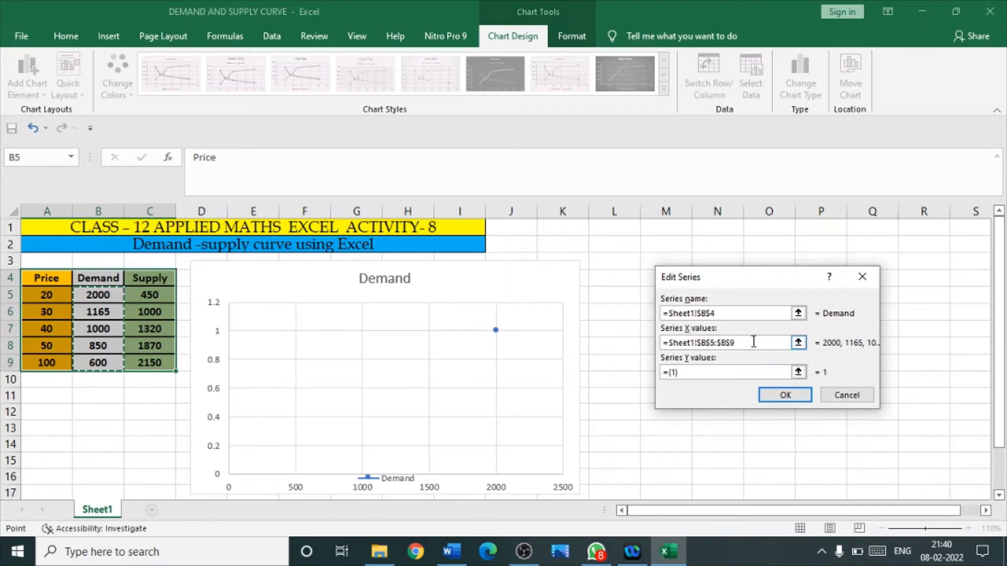
{"action": "left_click", "coordinate": [687, 370]}
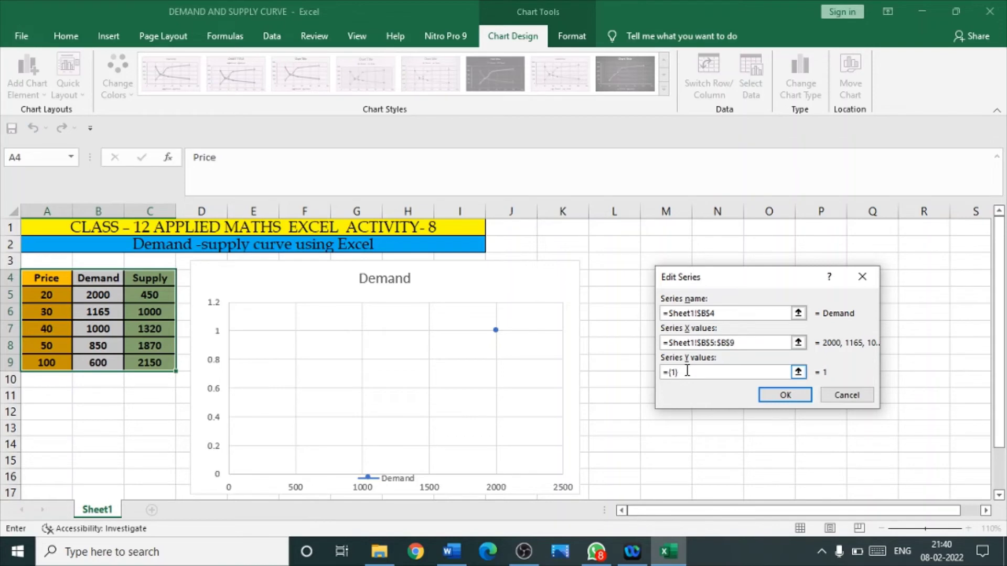
{"action": "key", "text": "BackSpace"}
{"action": "key", "text": "BackSpace"}
{"action": "left_click", "coordinate": [48, 295]}
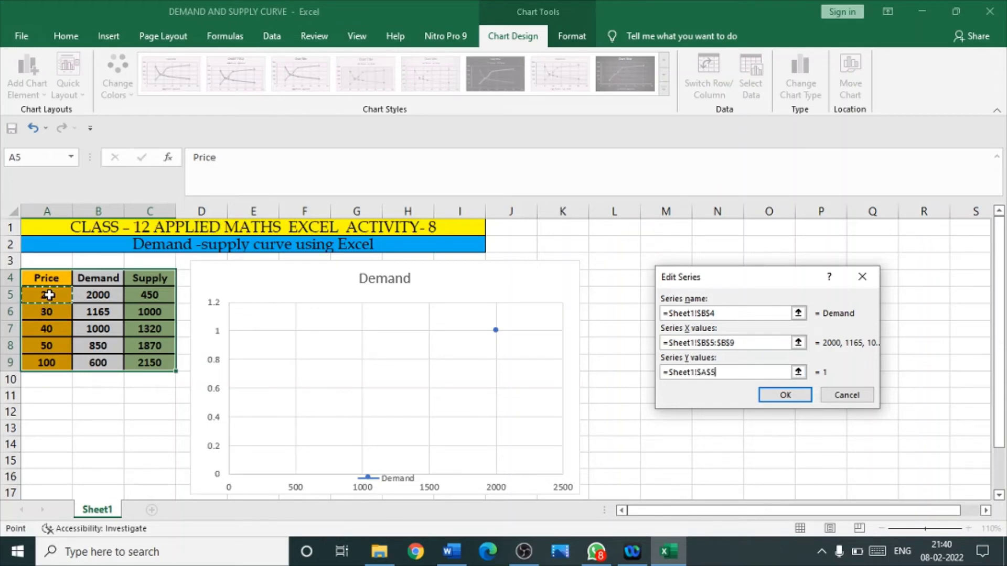
{"action": "left_click_drag", "start_coordinate": [49, 295], "coordinate": [46, 362]}
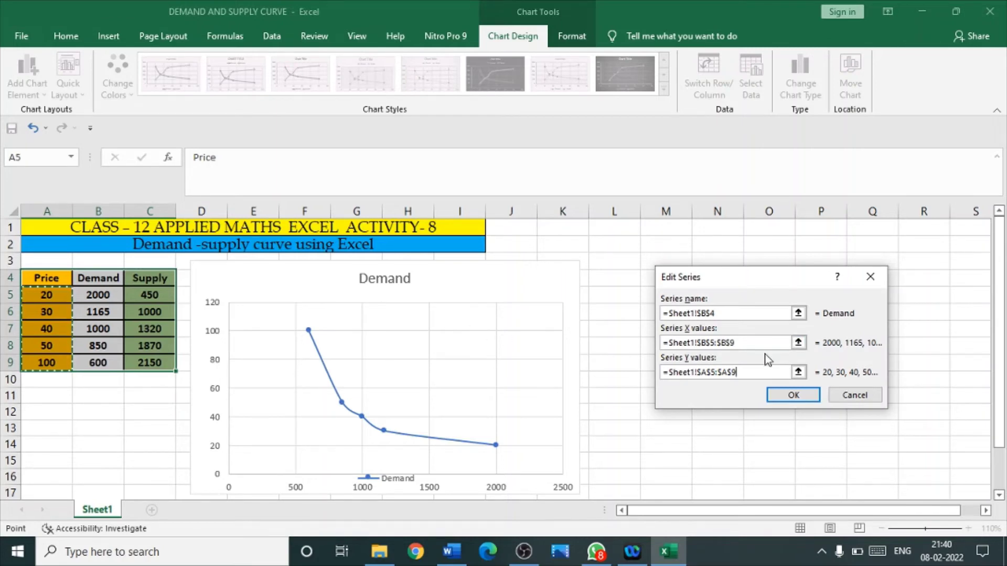
{"action": "left_click", "coordinate": [793, 394]}
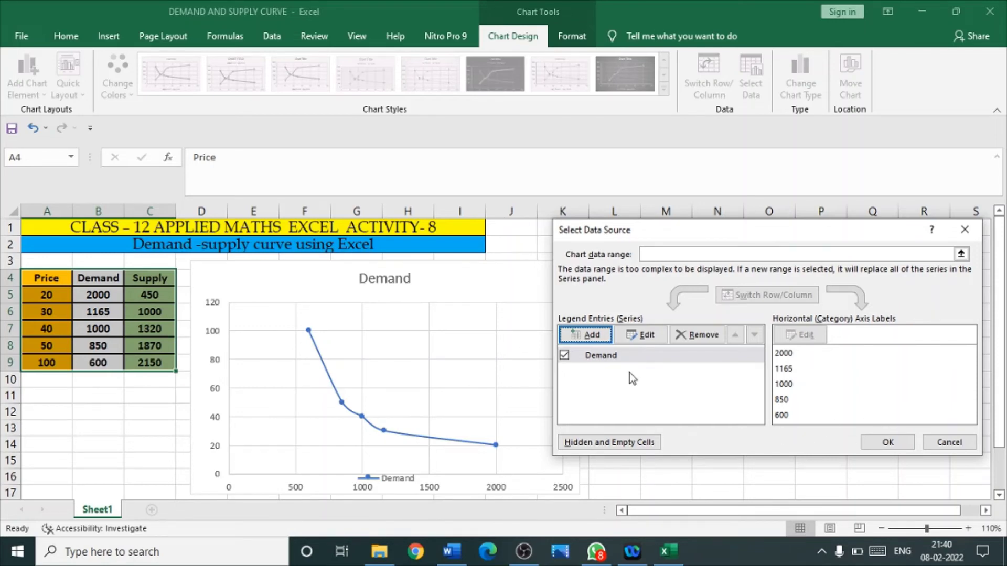
Add a Supply series named from C4, with X values C5:C9 and Y values A5:A9, and apply.
{"action": "left_click", "coordinate": [590, 336]}
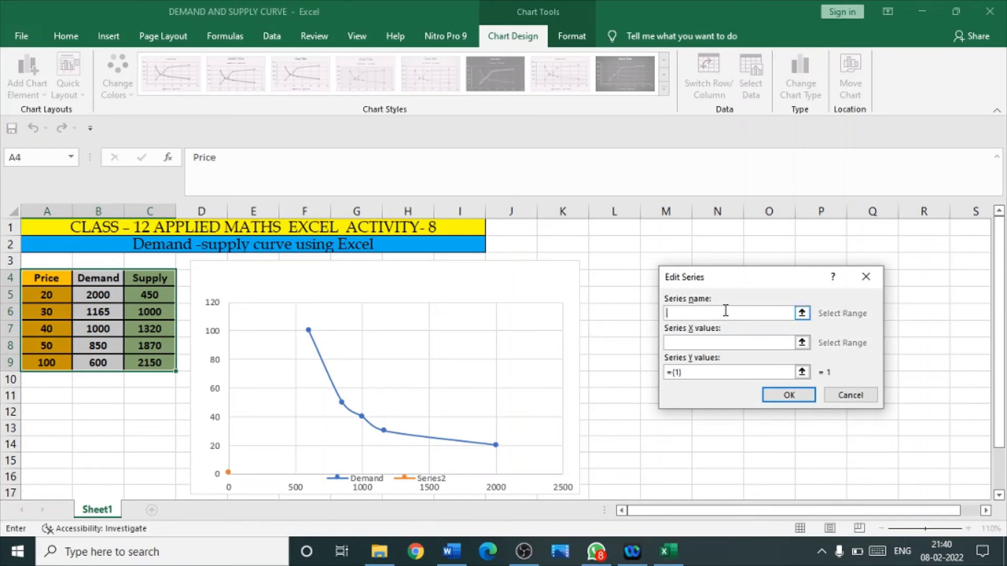
{"action": "left_click", "coordinate": [157, 278]}
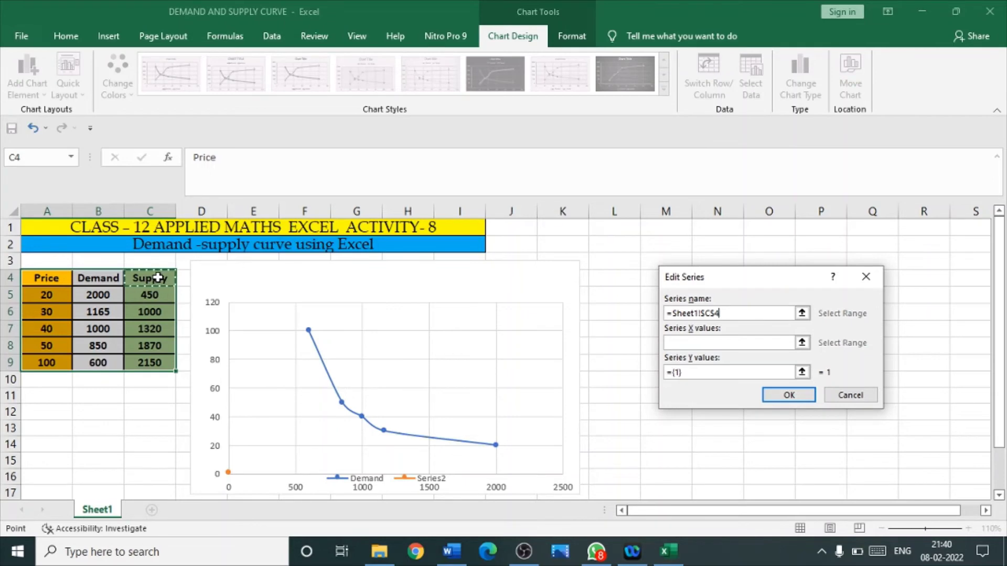
{"action": "left_click", "coordinate": [711, 342]}
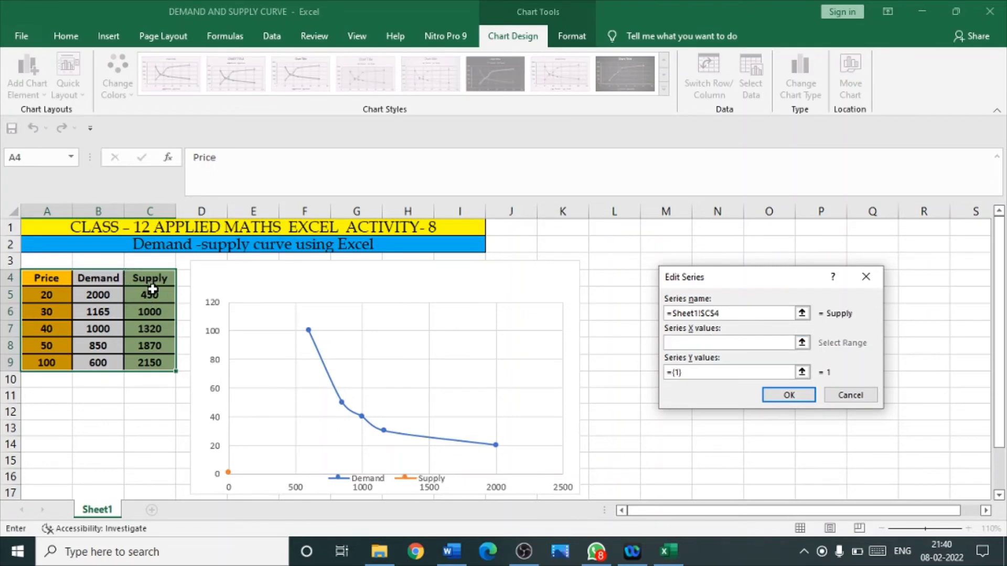
{"action": "left_click_drag", "start_coordinate": [149, 293], "coordinate": [156, 360]}
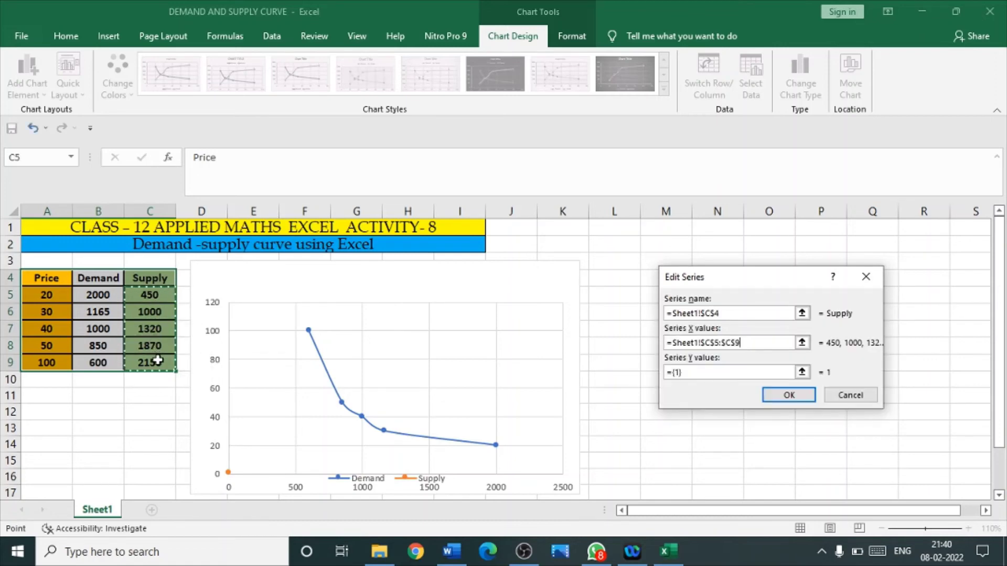
{"action": "left_click", "coordinate": [691, 373]}
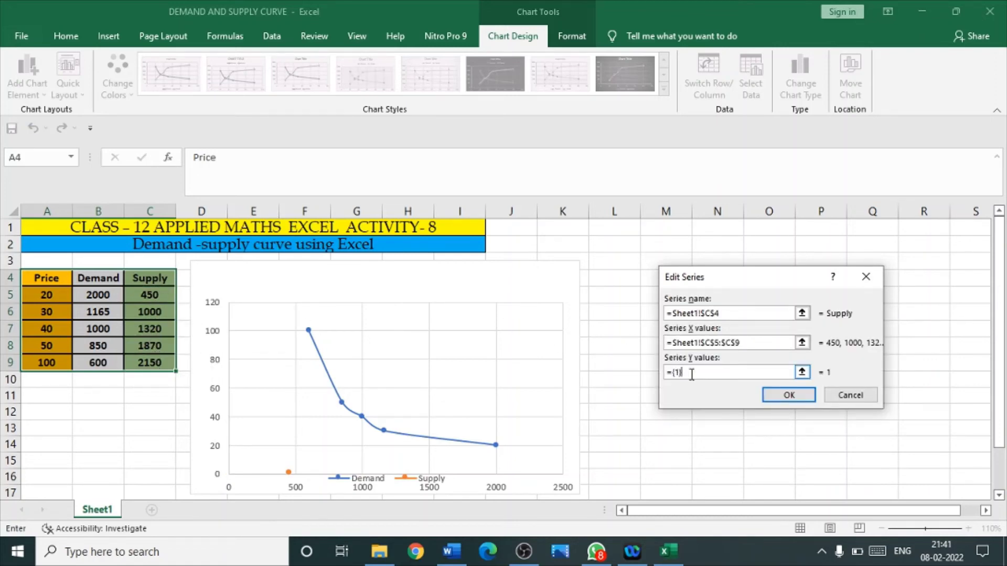
{"action": "key", "text": "BackSpace"}
{"action": "key", "text": "BackSpace"}
{"action": "left_click", "coordinate": [41, 296]}
{"action": "left_click_drag", "start_coordinate": [40, 295], "coordinate": [46, 362]}
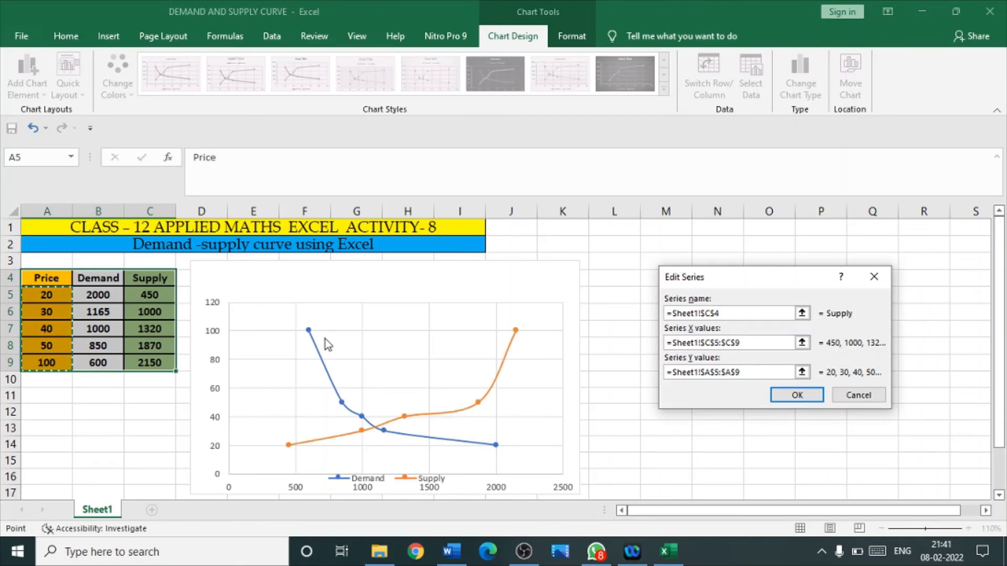
{"action": "left_click", "coordinate": [800, 397]}
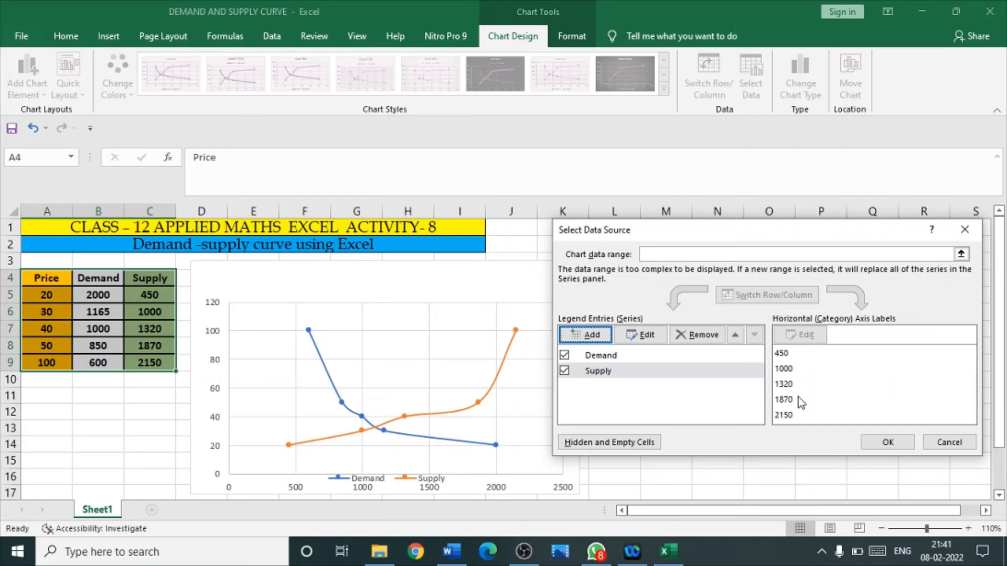
{"action": "left_click", "coordinate": [893, 442]}
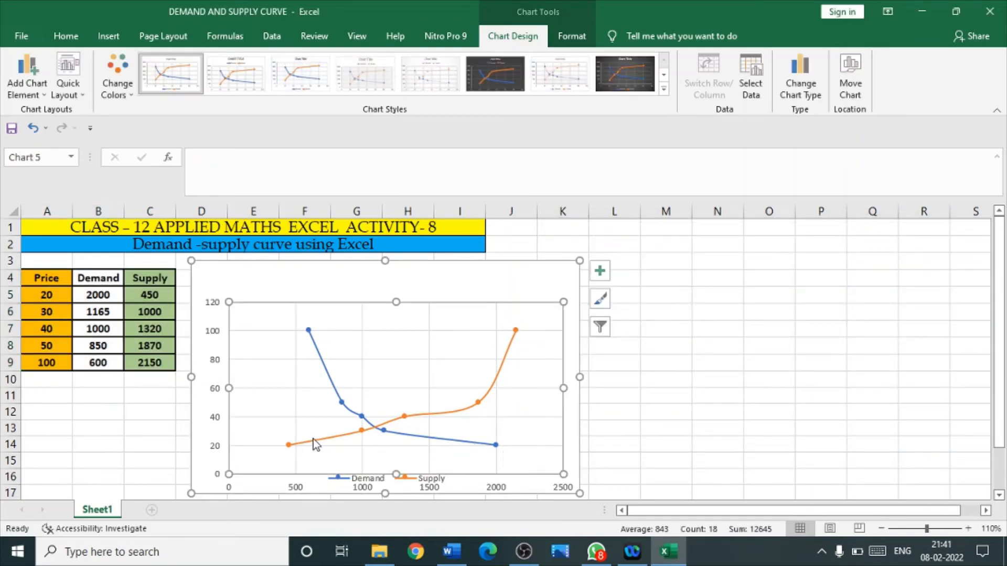
Restore down the Excel window so the Word instructions document shows beside the finished chart.
{"action": "mouse_move", "coordinate": [376, 434]}
{"action": "mouse_move", "coordinate": [494, 447]}
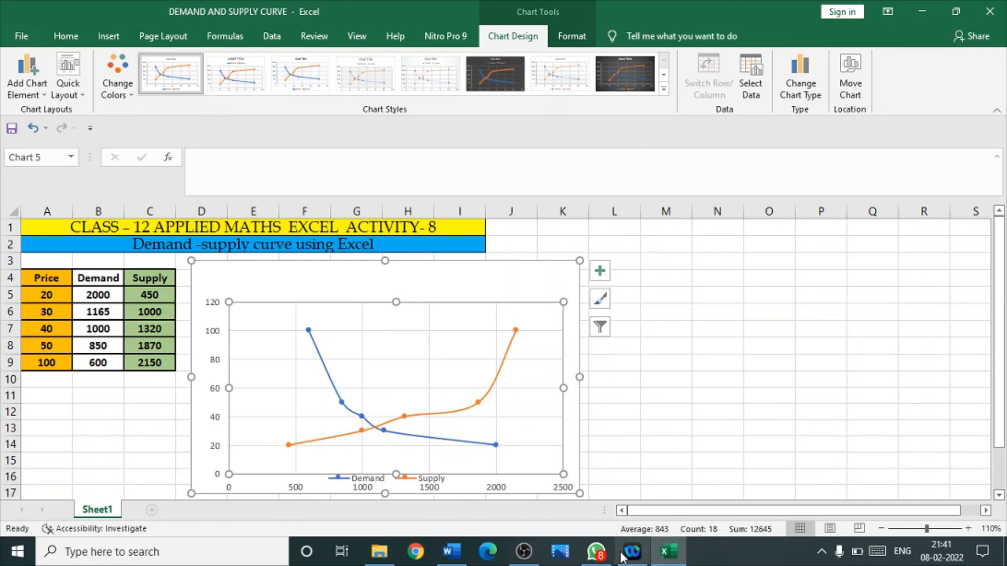
{"action": "left_click", "coordinate": [955, 12]}
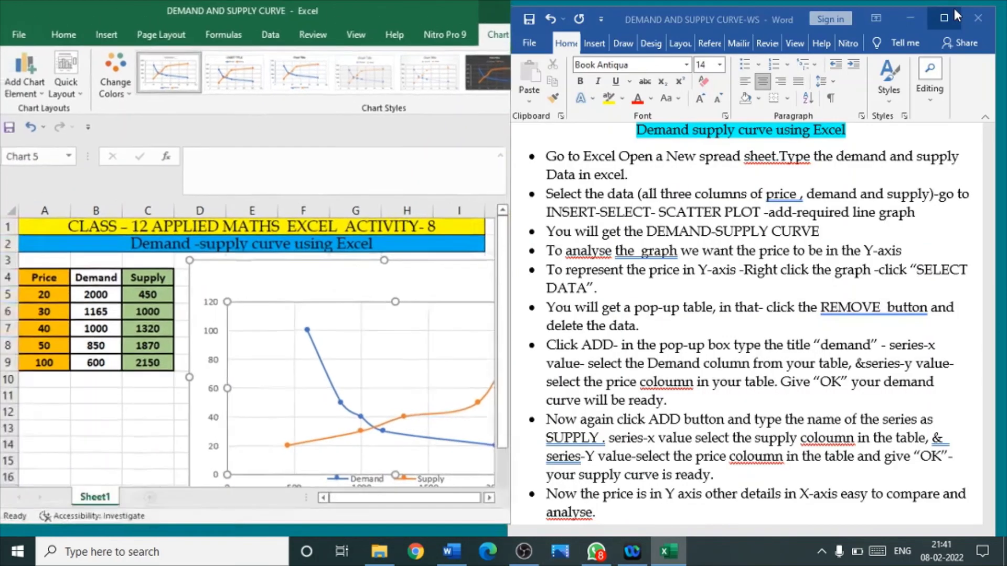